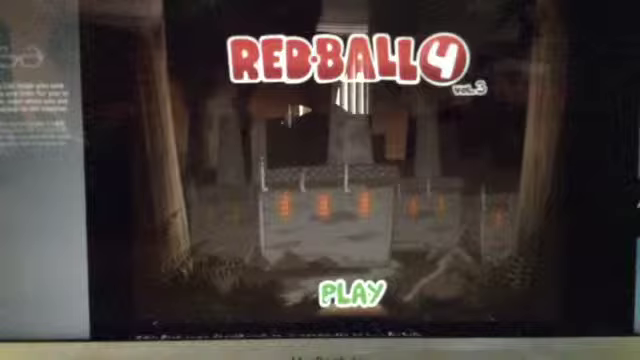
Pass the title screen, lower the volume twice, and reach the fifteen-level select grid
click(352, 293)
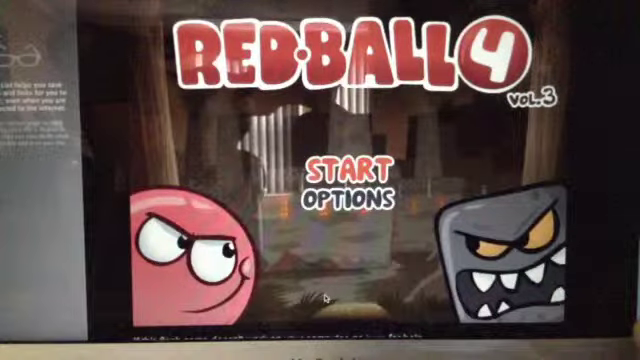
key(XF86AudioLowerVolume)
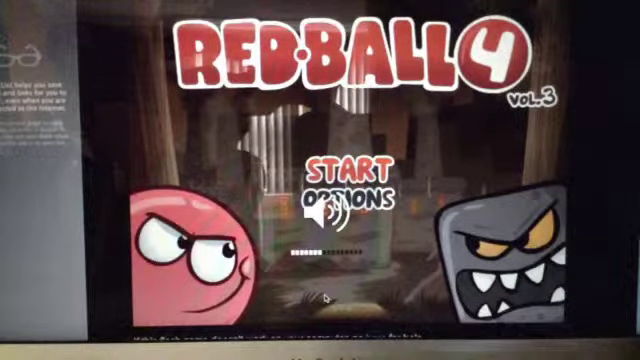
key(XF86AudioLowerVolume)
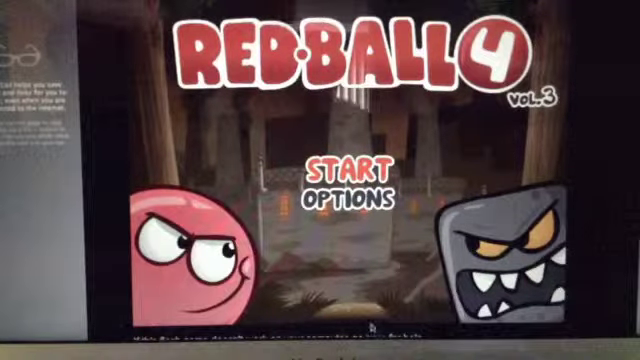
click(350, 172)
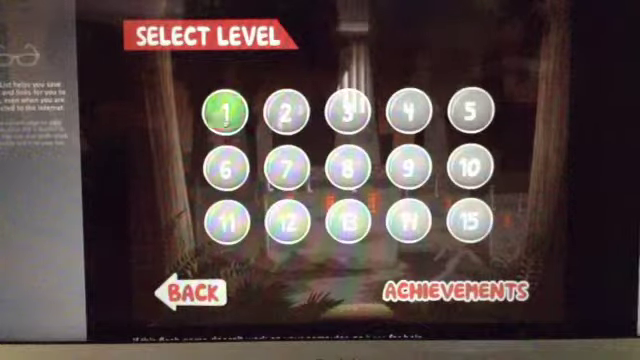
Start level 1 and roll the red ball right along the ledge
click(226, 110)
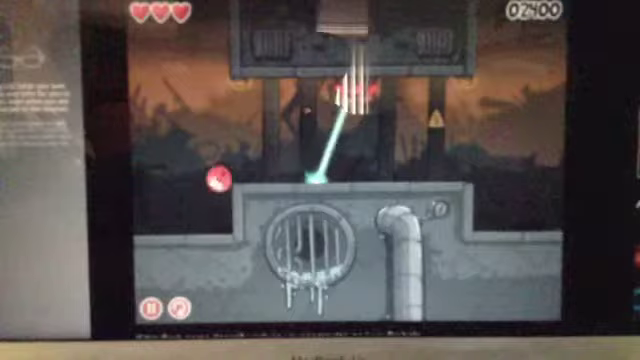
key(Right)
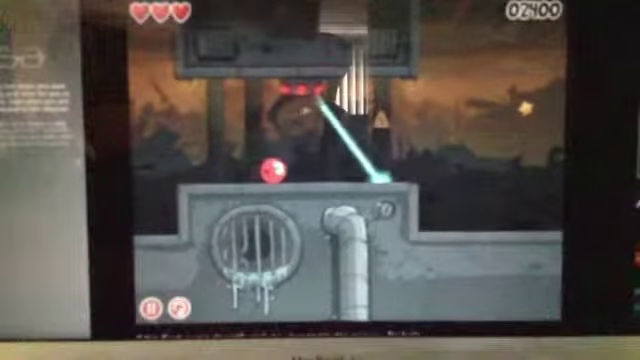